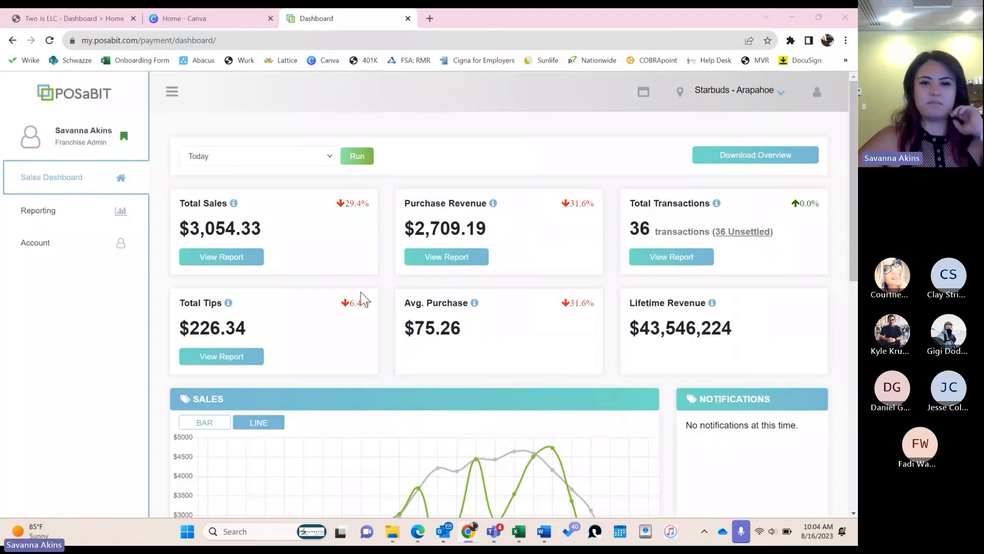
- In UKG Ready, search for 'test' and log in as the Test Manager employee
click(82, 18)
click(679, 88)
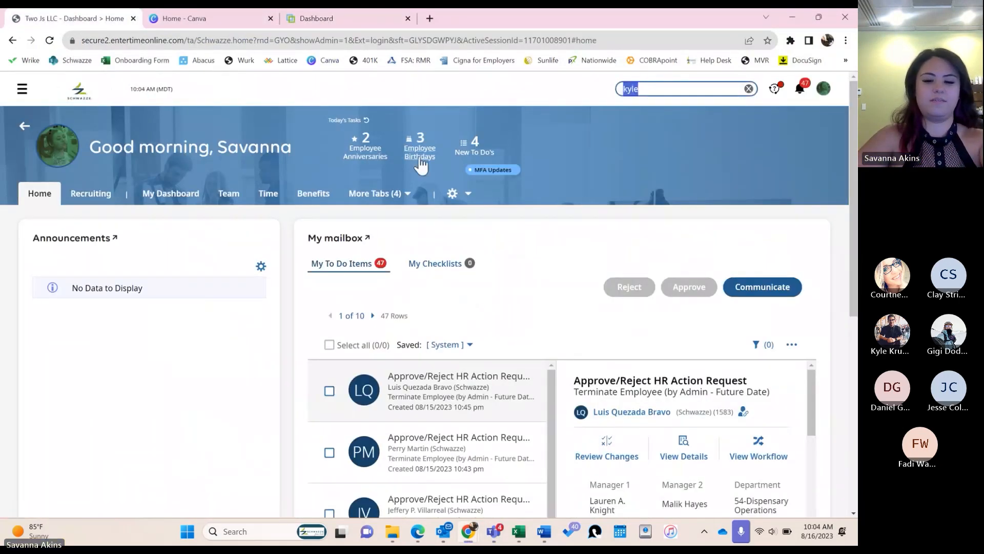
text(test)
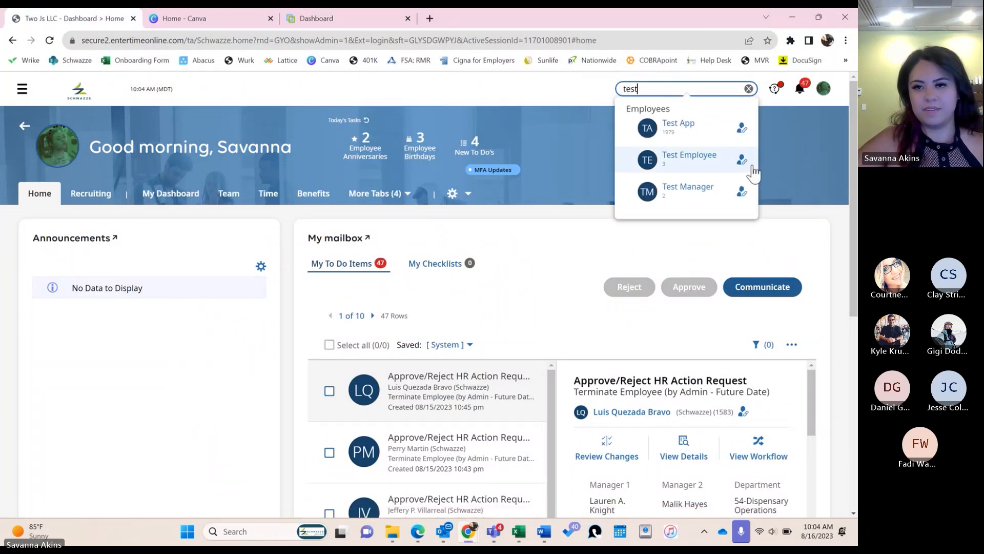
click(742, 191)
click(432, 384)
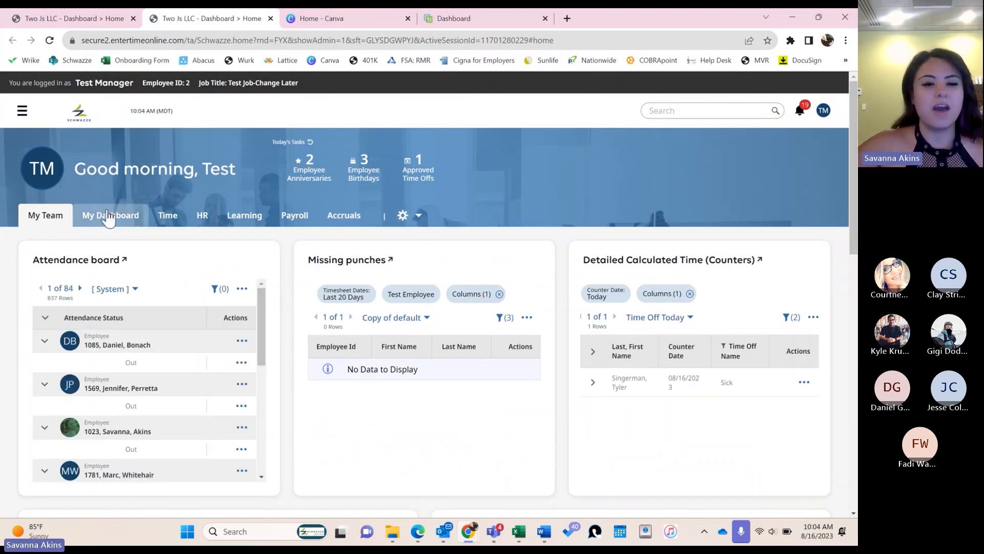
- Go to Team > Team Members and open the first listed employee's profile
click(22, 113)
click(18, 186)
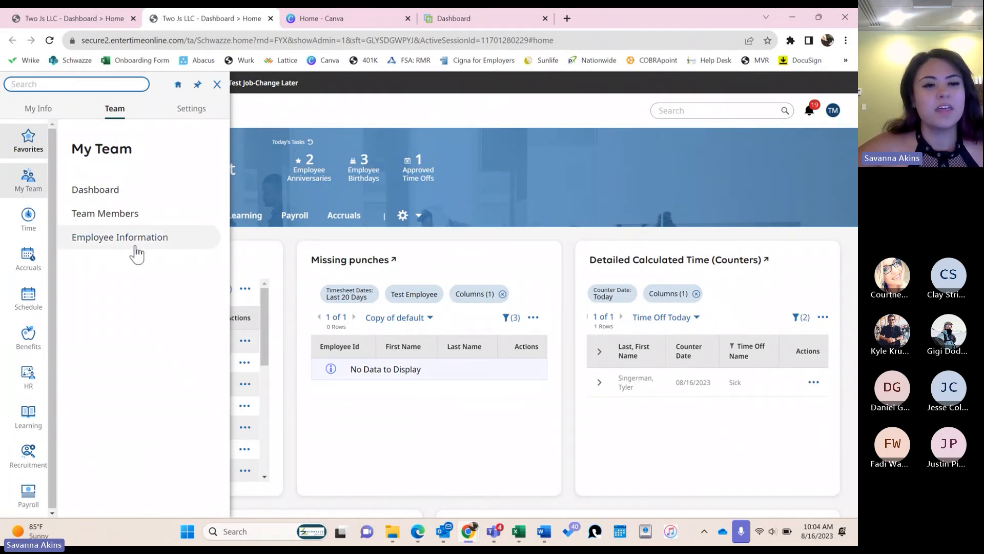
click(116, 217)
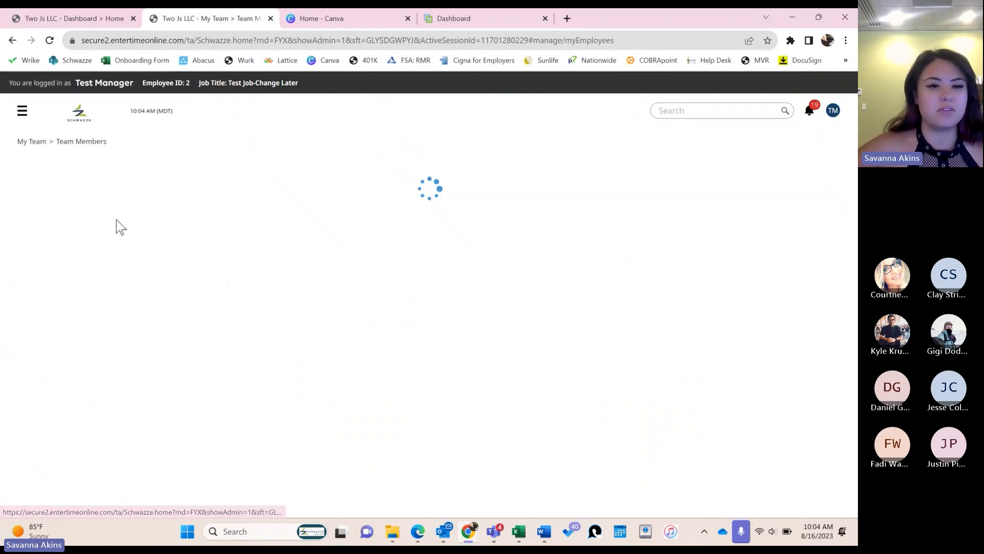
scroll(157, 356, down, 1)
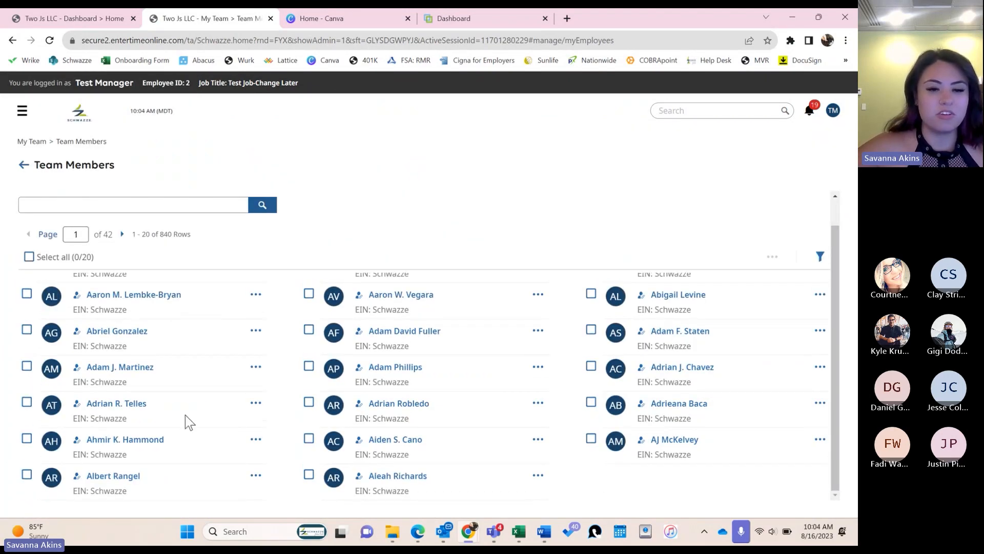
scroll(186, 414, up, 1)
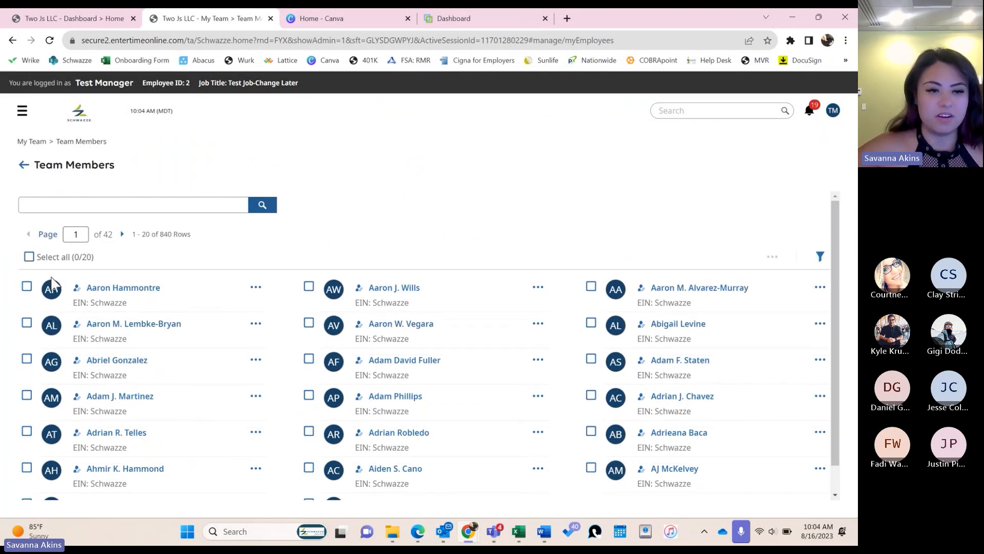
click(134, 289)
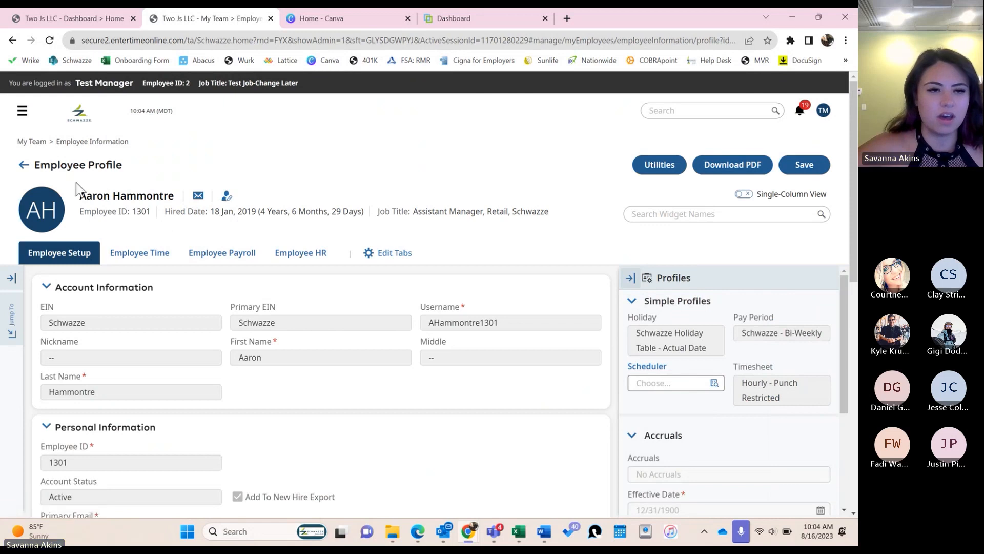
- Select the Employee ID in the profile header and return to the POSaBIT dashboard
double_click(136, 212)
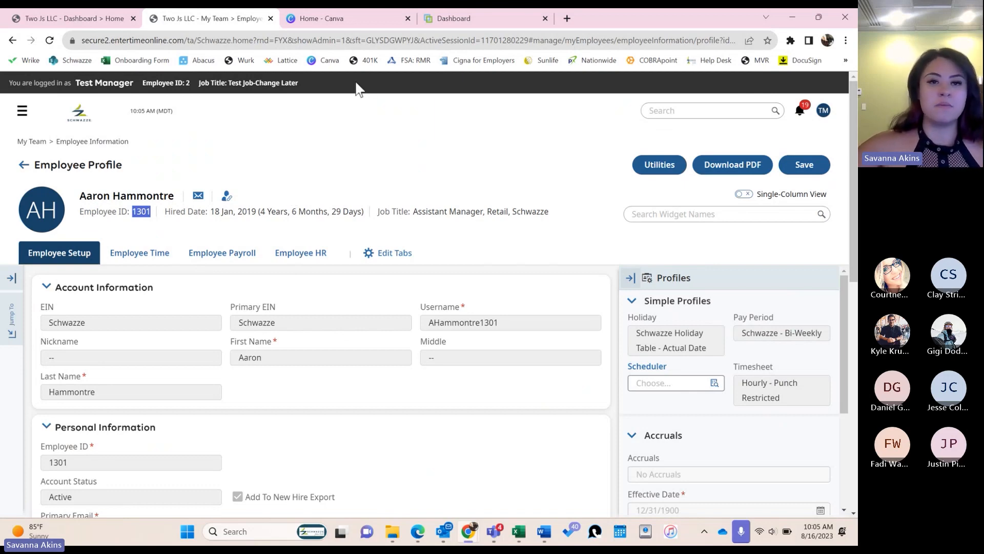
click(482, 18)
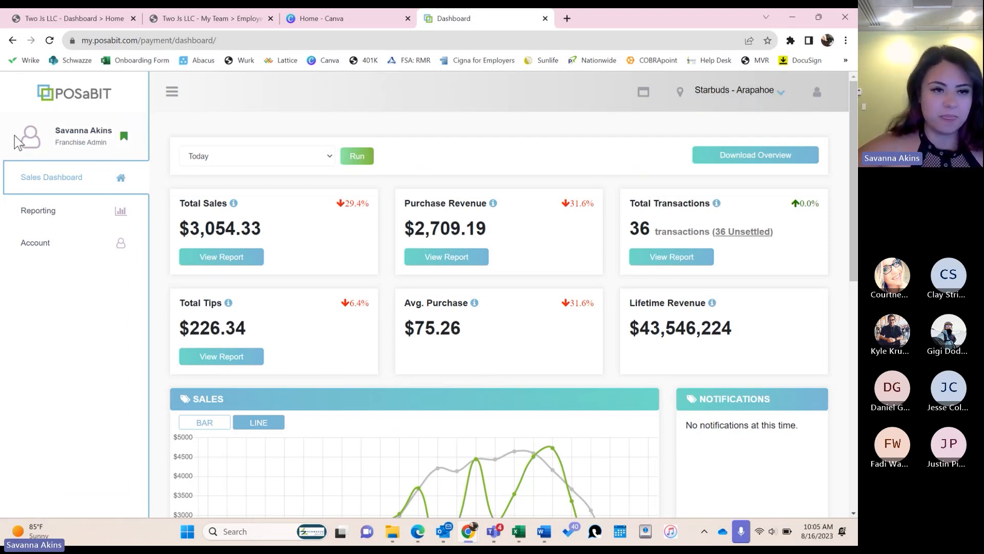
- Go to Account > Cashiers and start a new cashier with Add Cashier
click(73, 254)
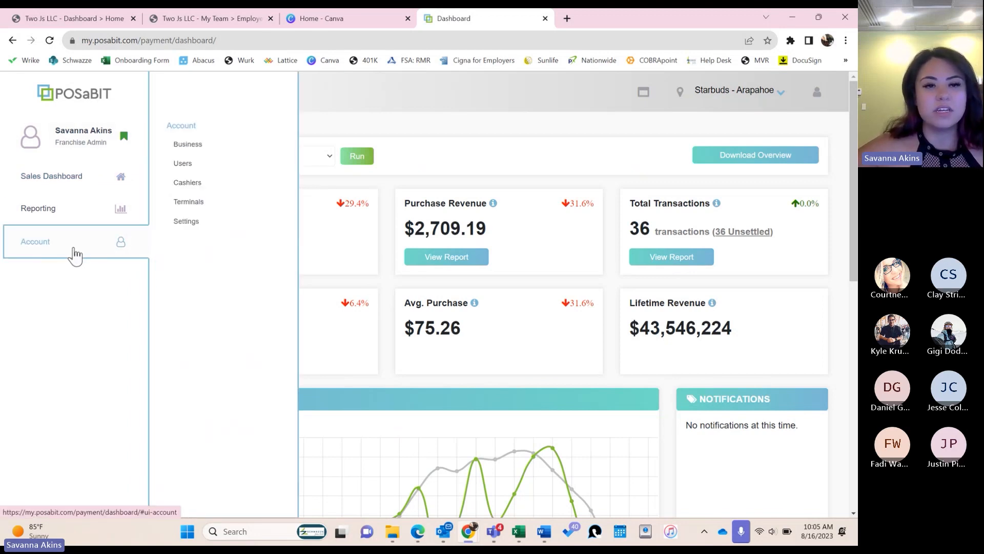
click(196, 187)
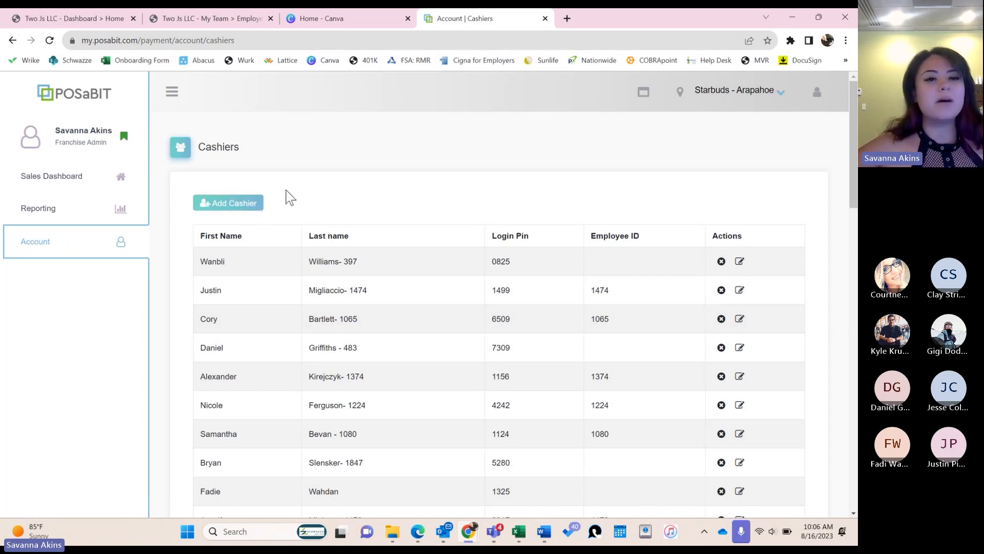
click(253, 206)
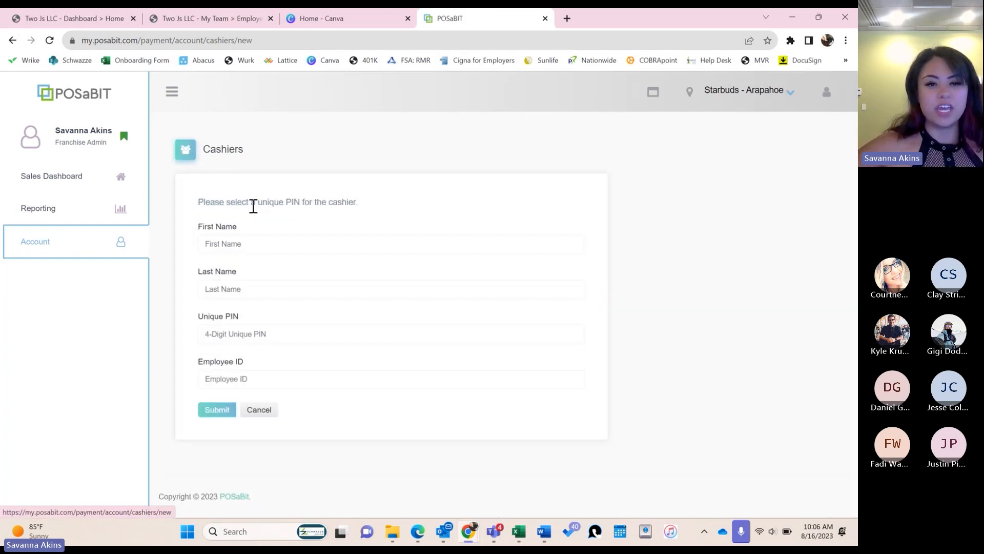
- Enter the employee's first name from their UKG profile in First Name
click(282, 244)
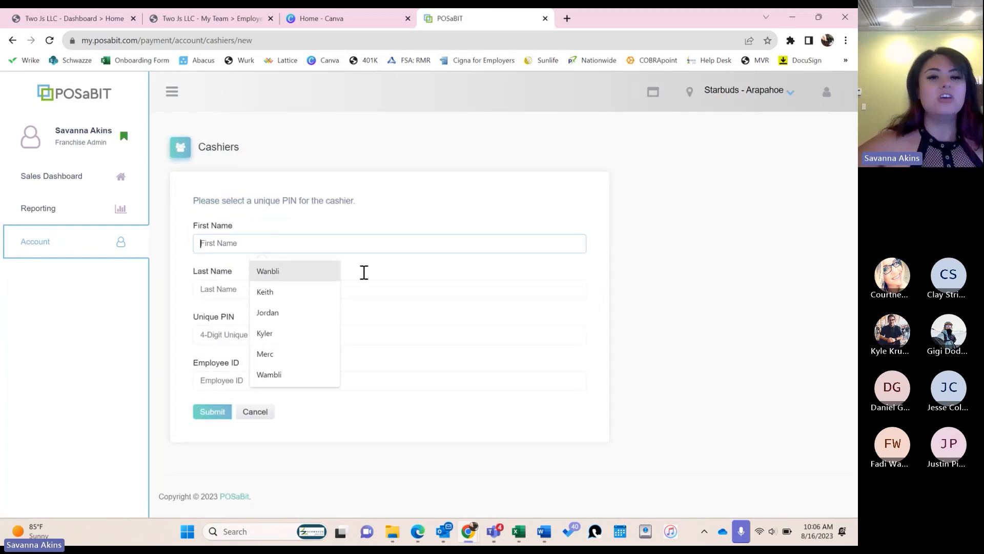
click(531, 218)
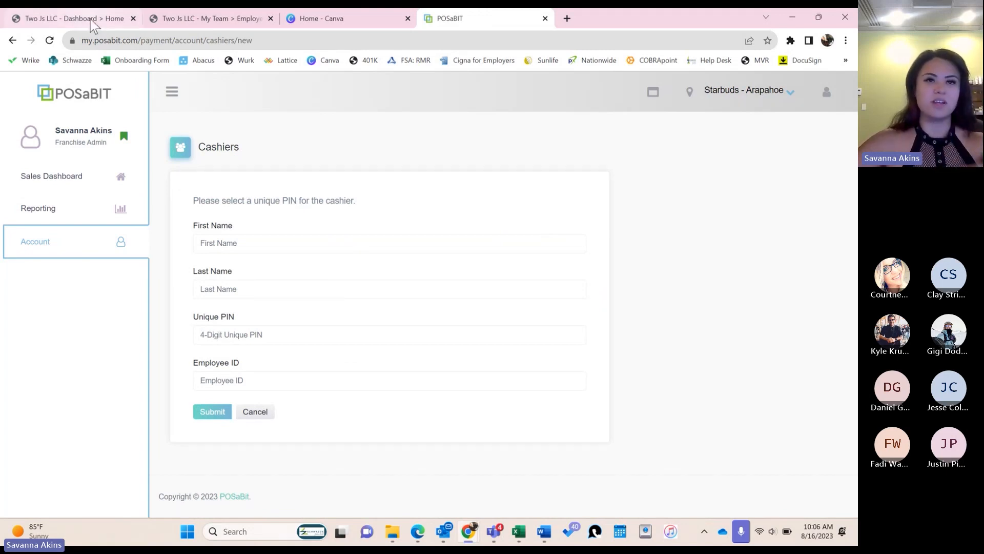
click(196, 20)
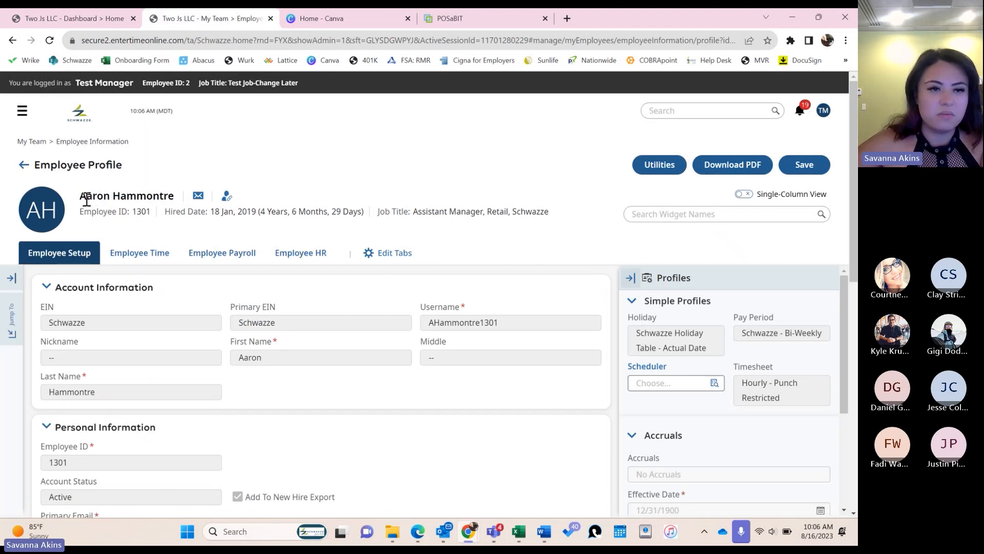
click(481, 20)
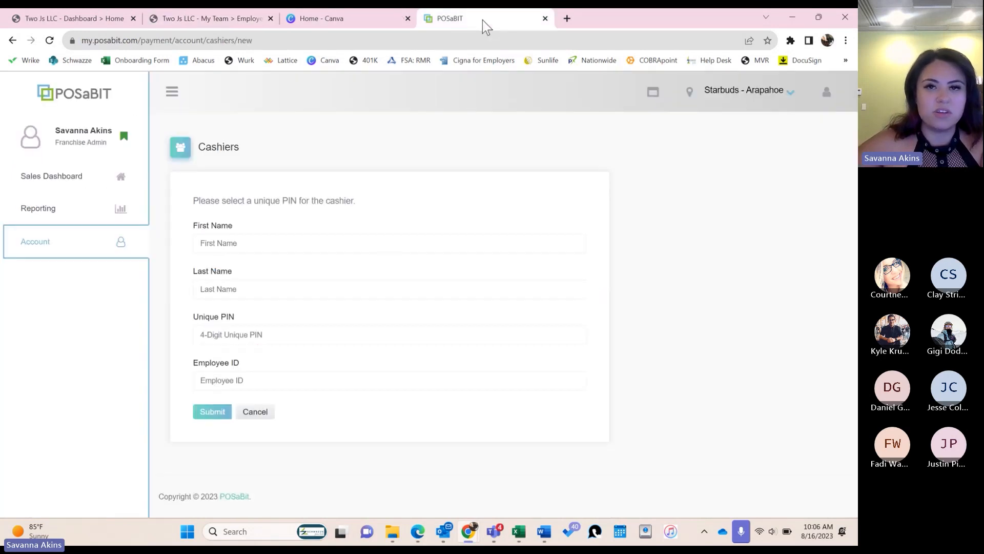
click(258, 248)
text(Aaron)
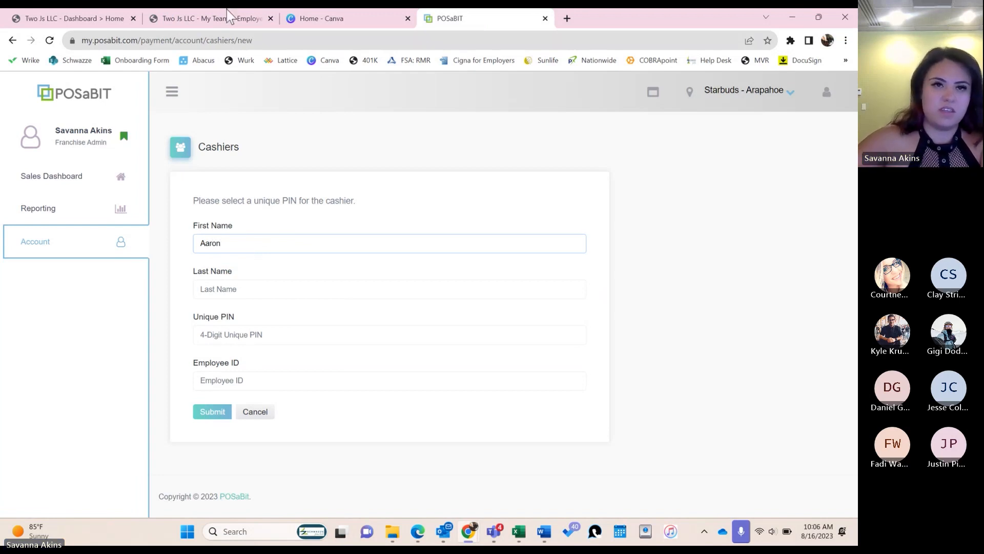
- Fill Last Name with the surname copied from UKG, a dash, and the employee ID
click(242, 18)
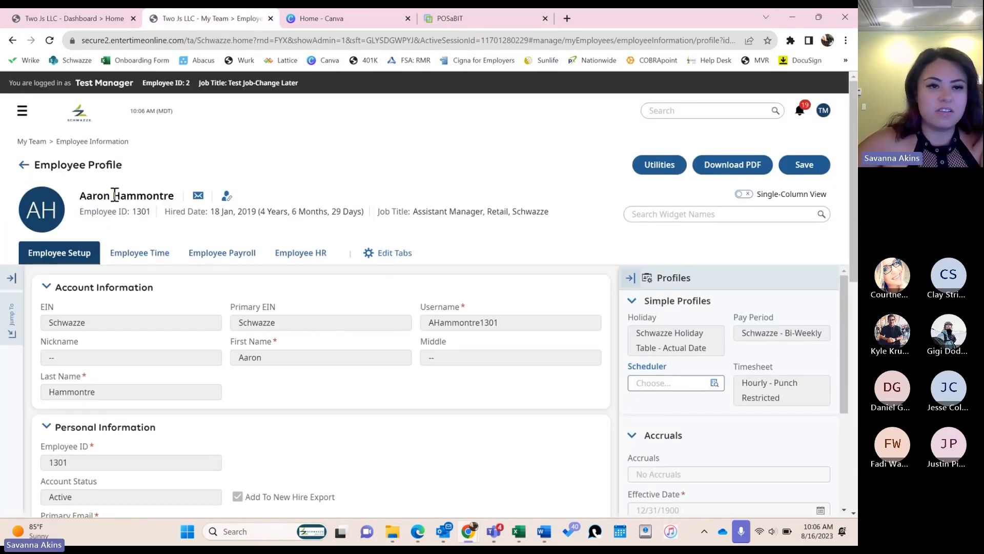
drag(113, 195, 174, 196)
key(ctrl+c)
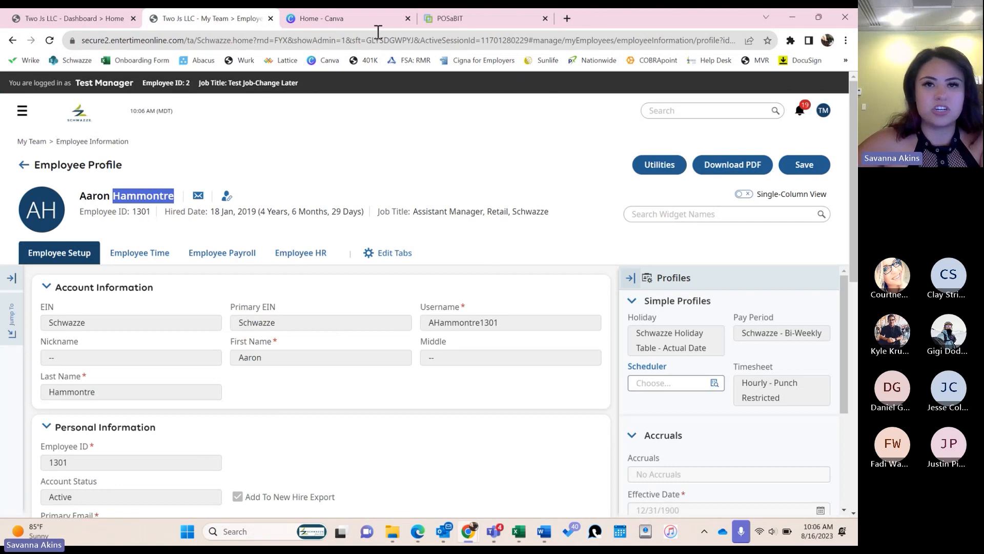
click(493, 20)
click(287, 287)
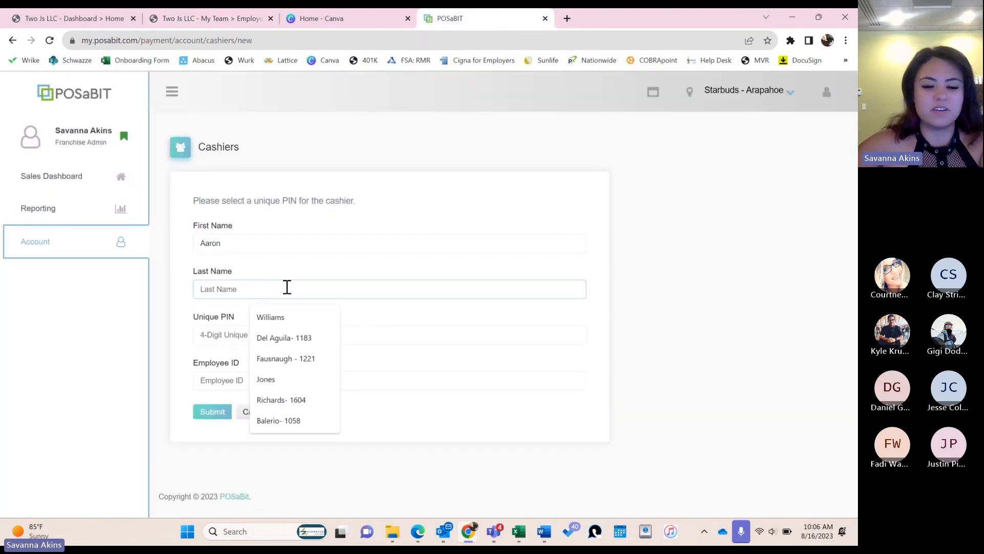
key(ctrl+v)
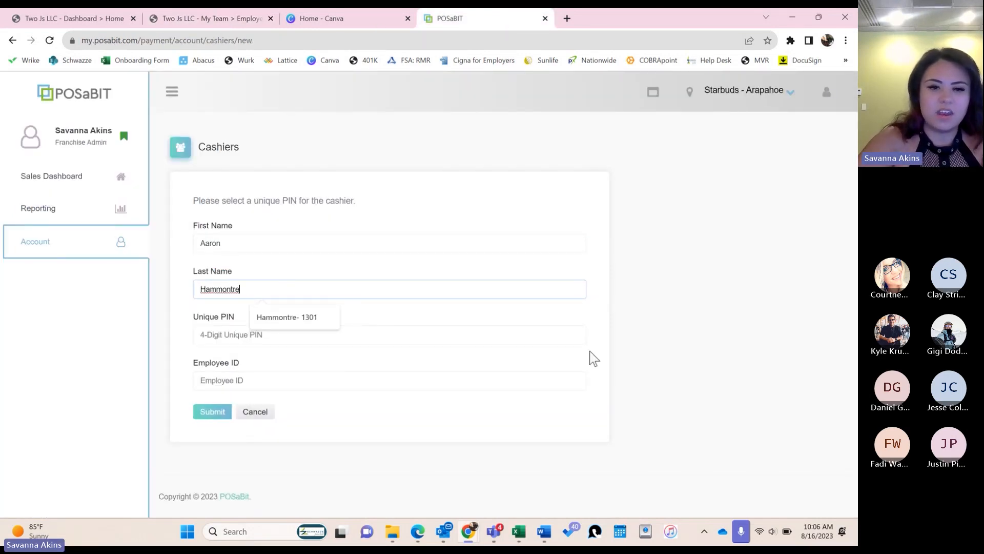
text(-)
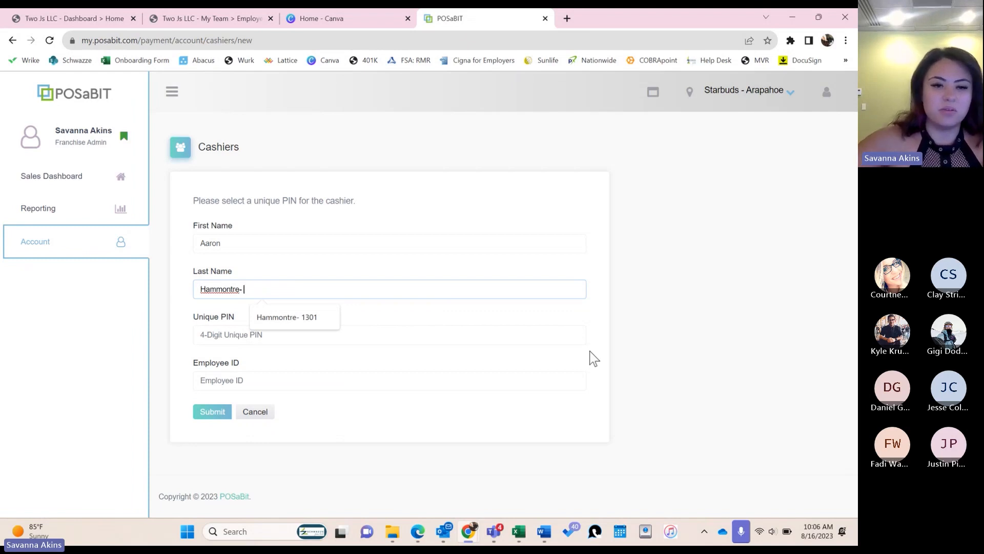
click(213, 16)
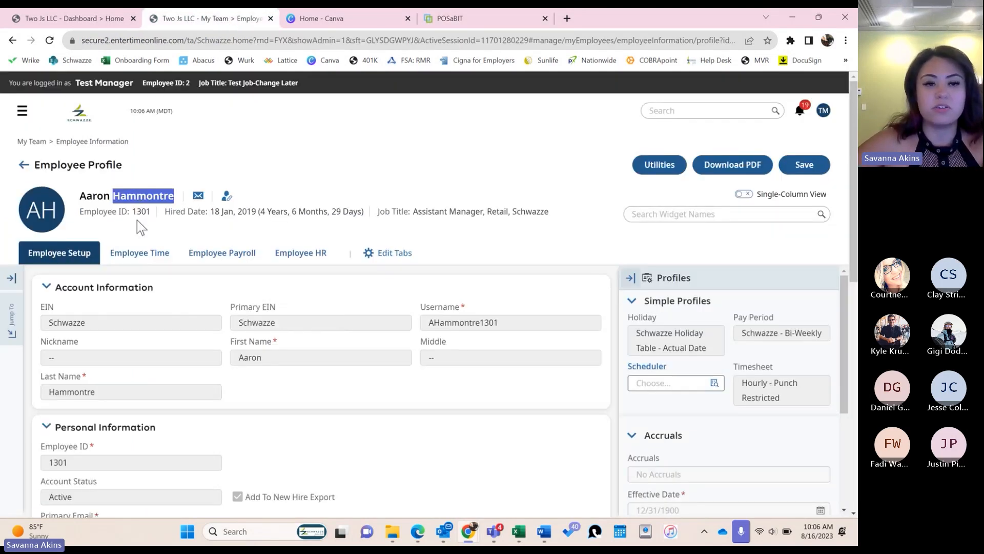
click(520, 20)
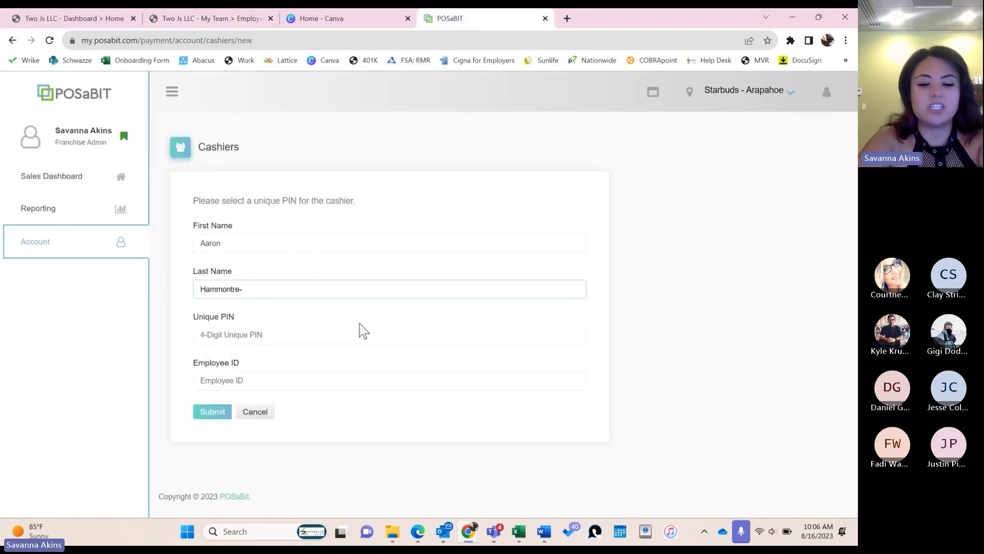
text(1301)
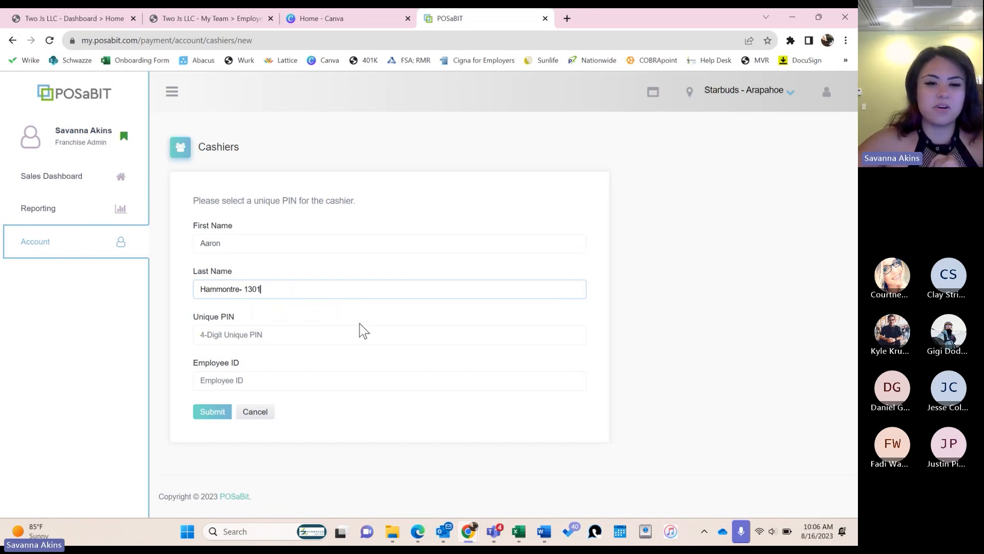
- Enter the UKG employee ID and a 4-digit unique PIN, then submit the cashier
click(330, 336)
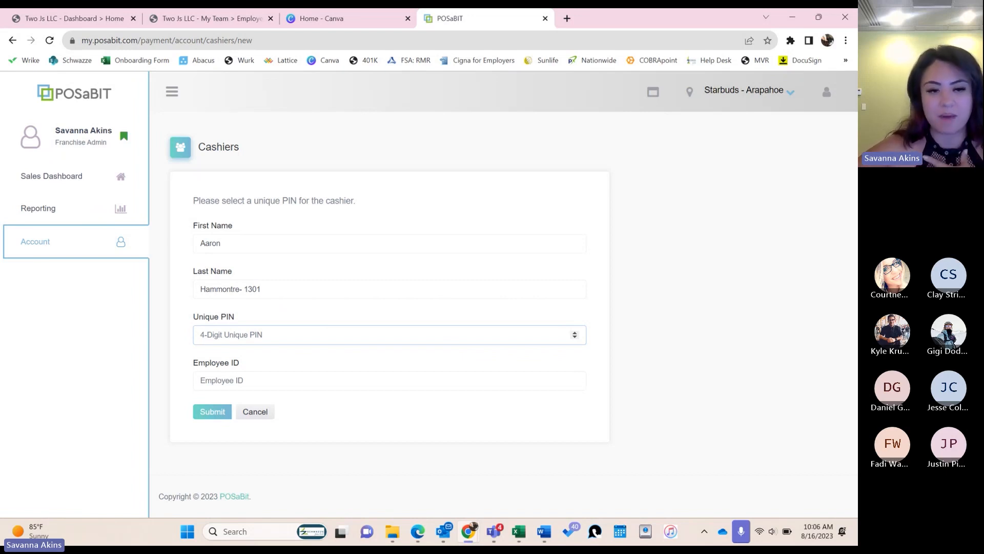
click(286, 381)
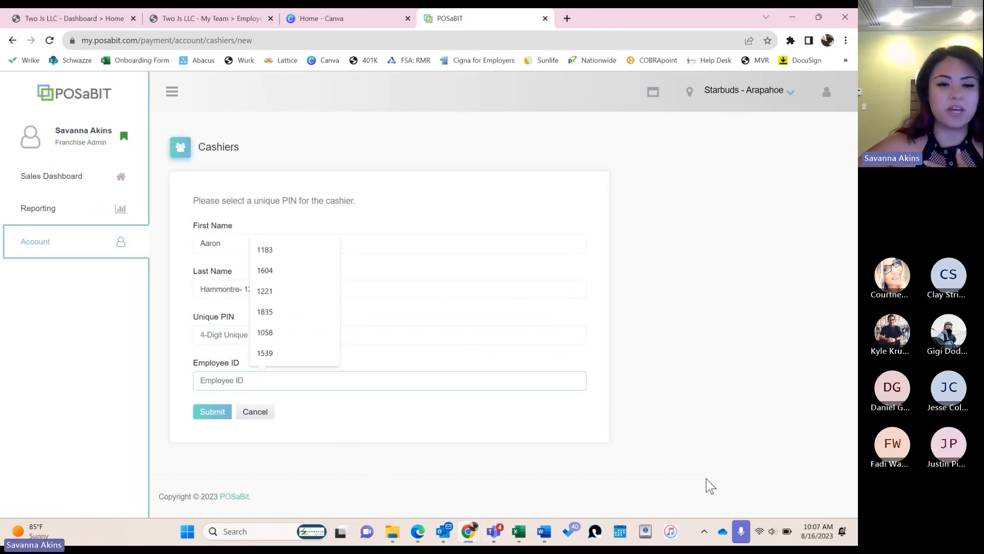
text(1)
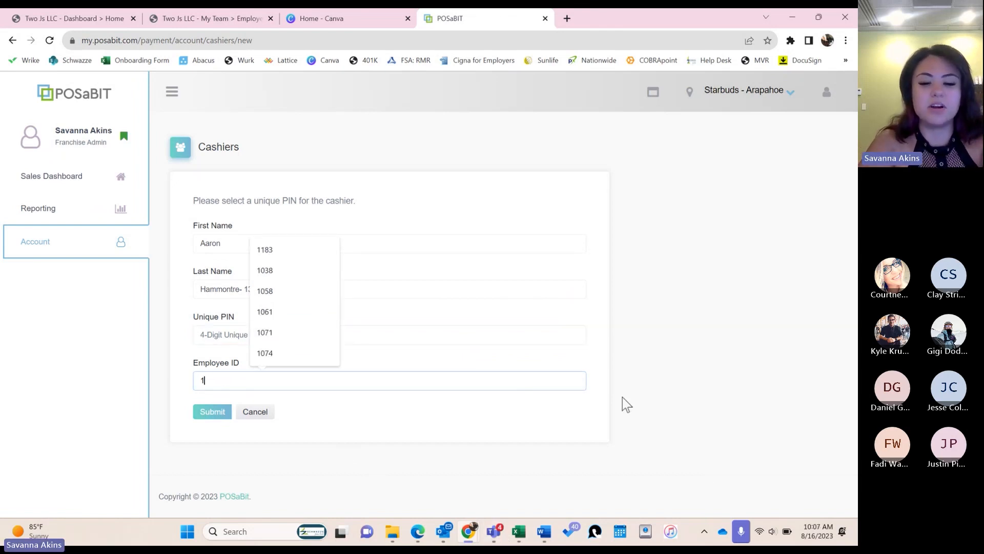
text(301)
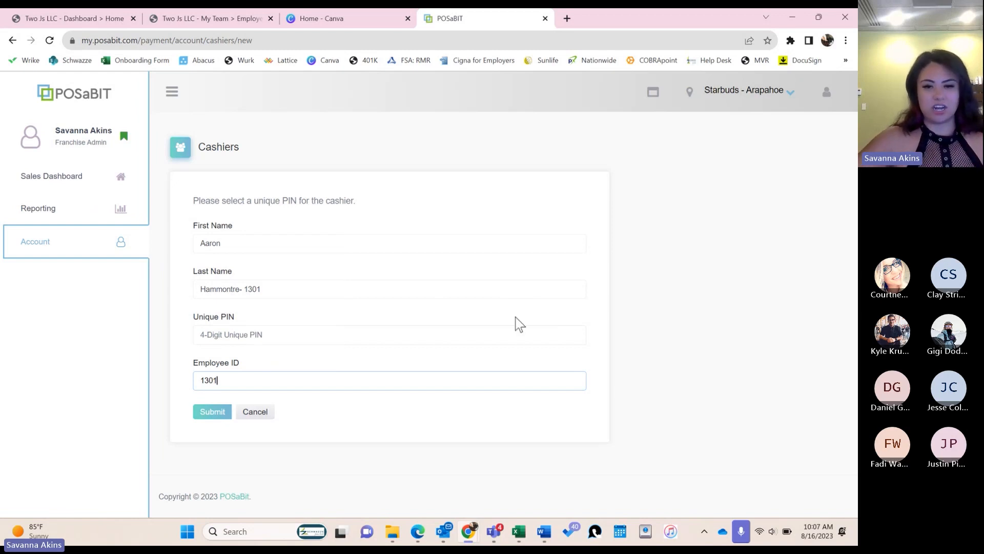
click(513, 333)
text(0000)
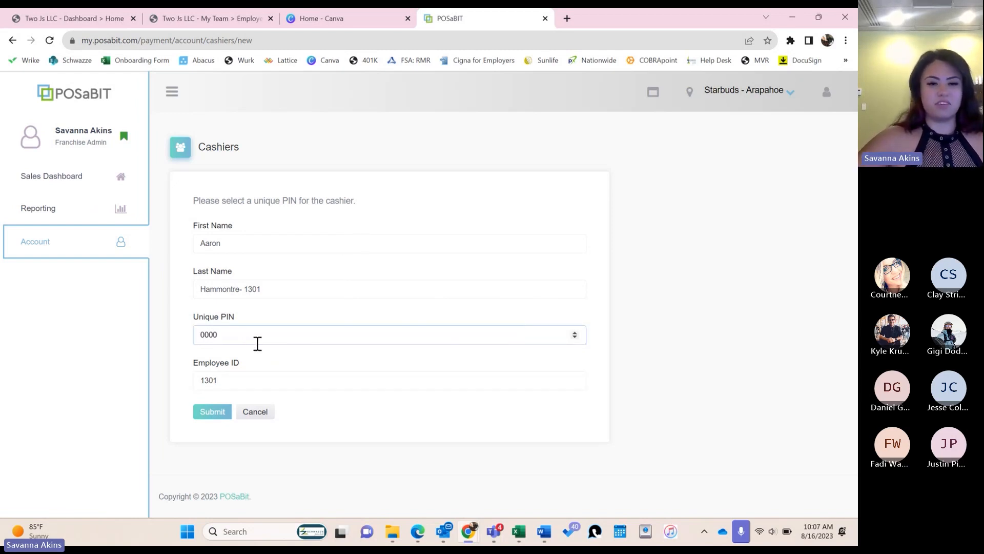
click(212, 412)
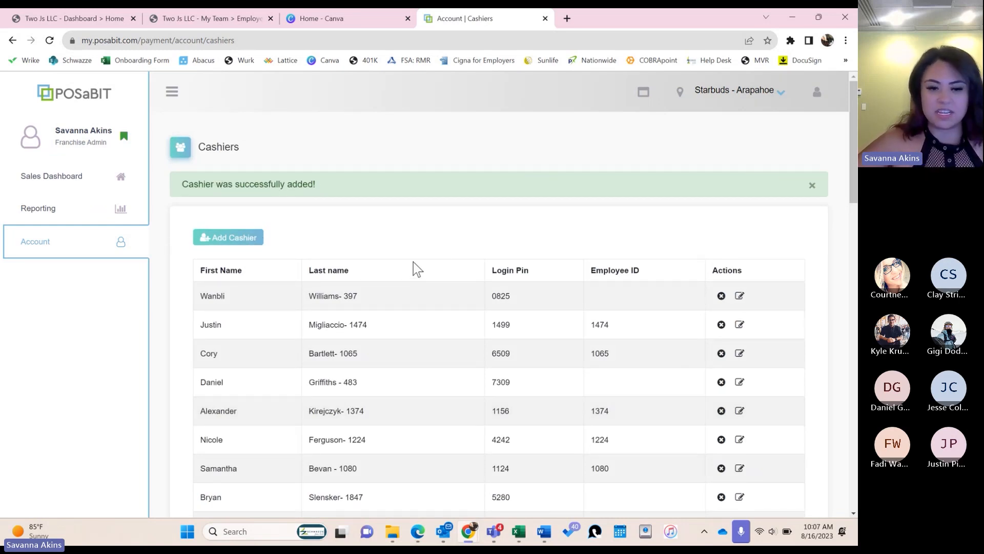
- Delete the demo cashier from the Cashiers list, then bring the slideshow Audience Window onscreen
scroll(413, 262, down, 5)
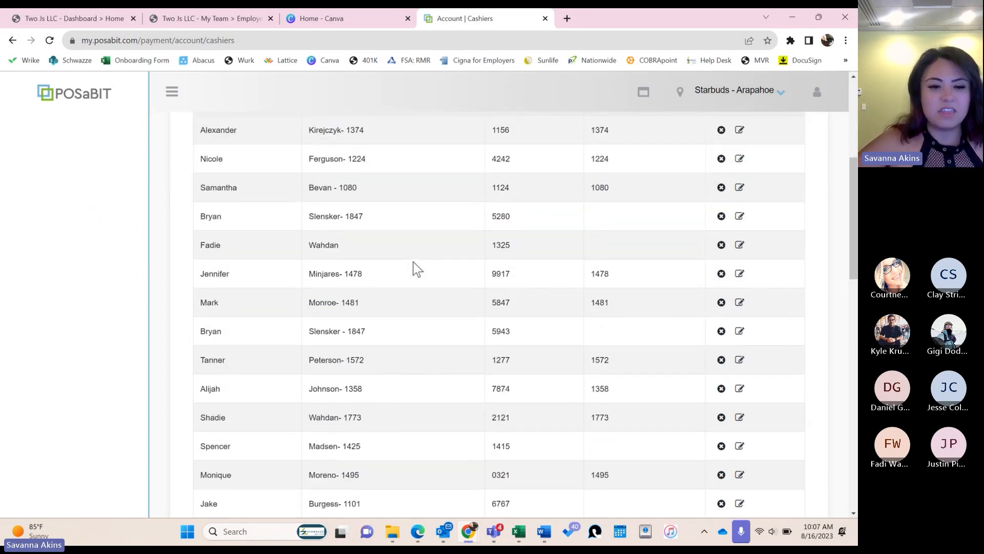
scroll(414, 263, down, 5)
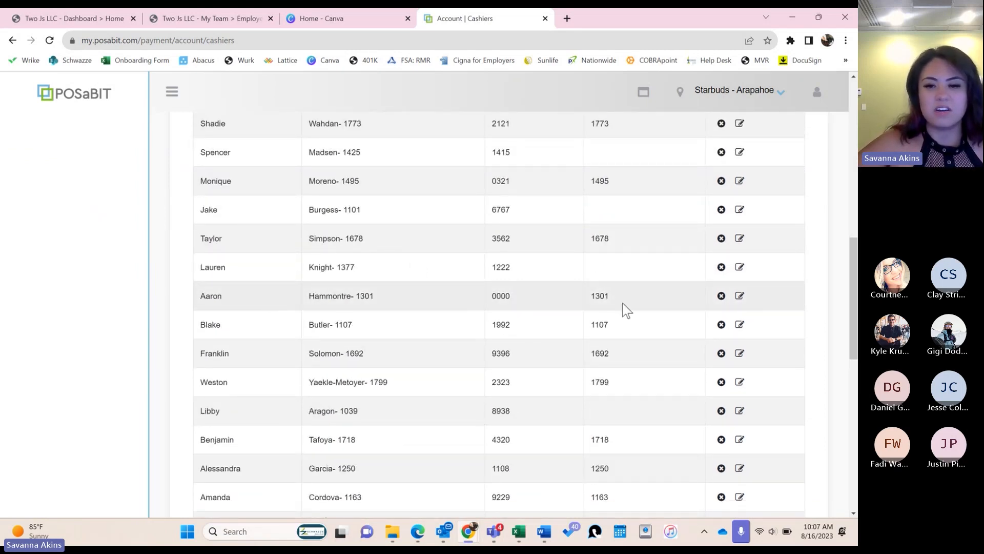
click(721, 296)
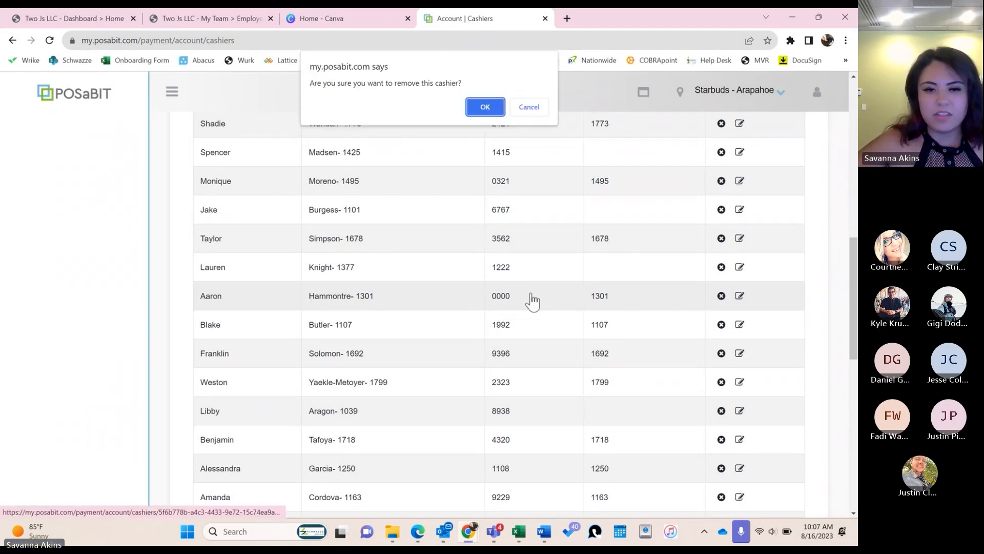
click(486, 106)
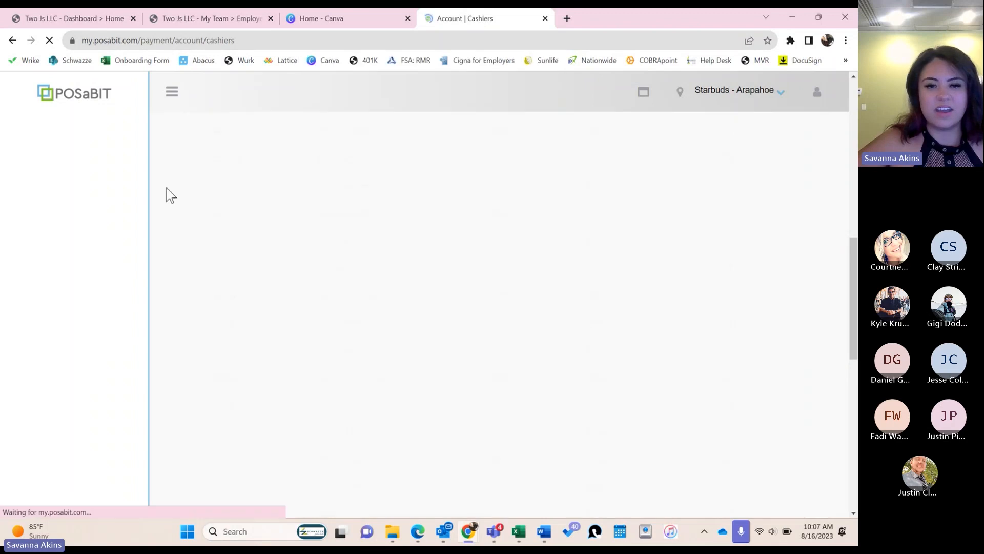
scroll(430, 420, down, 4)
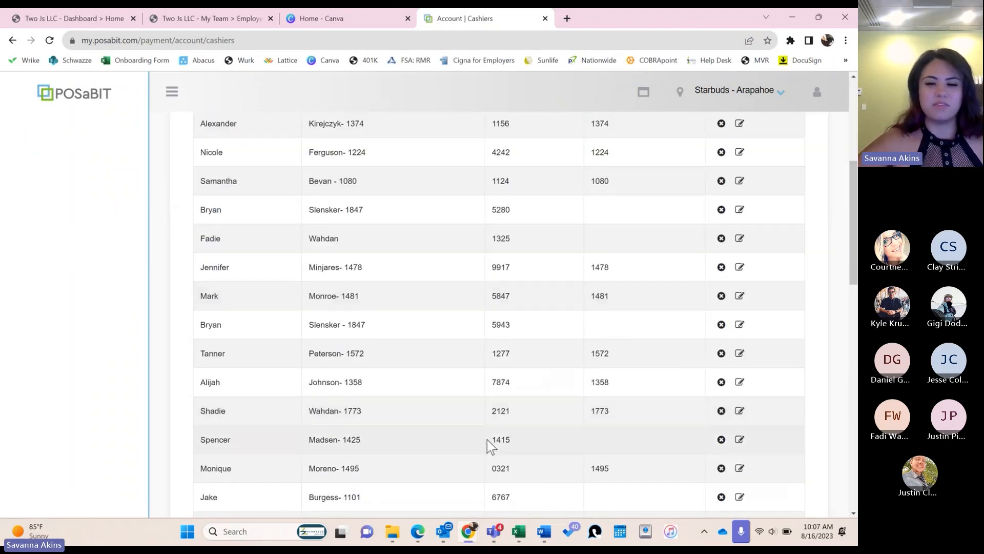
scroll(476, 423, up, 5)
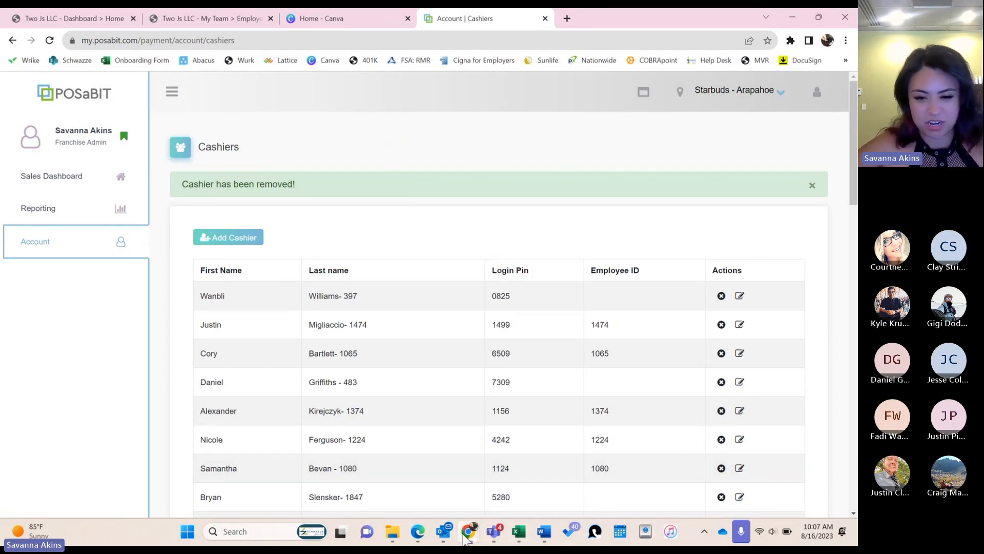
mouse_move(468, 531)
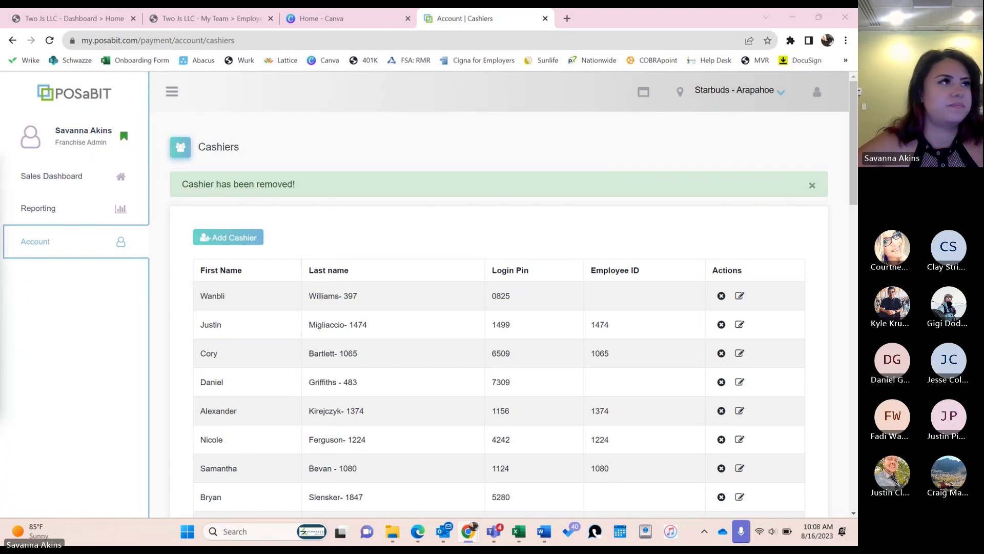
drag(0, 177, 449, 10)
- Show the slideshow full screen and advance past the 'How to enter someone into POSaBIT.' slide
click(535, 313)
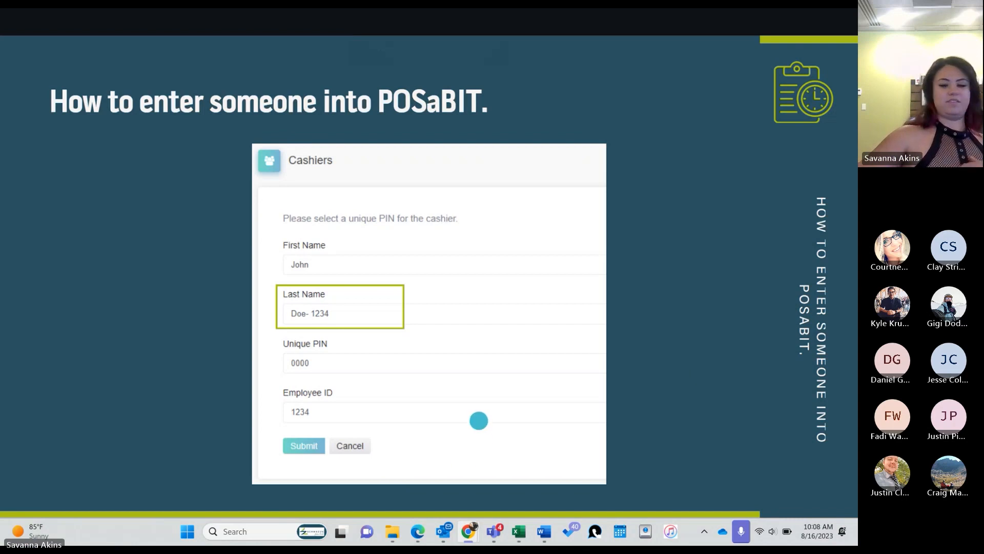
key(Right)
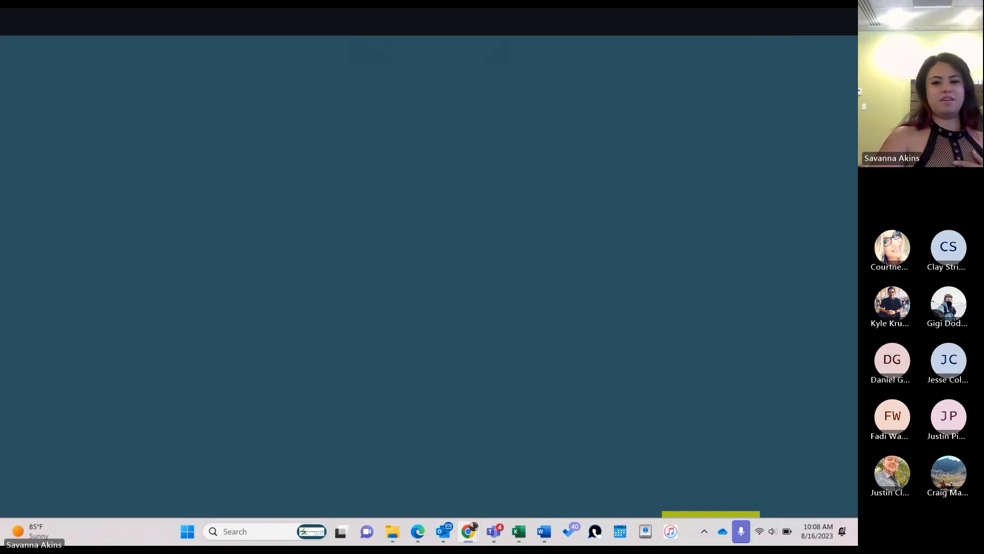